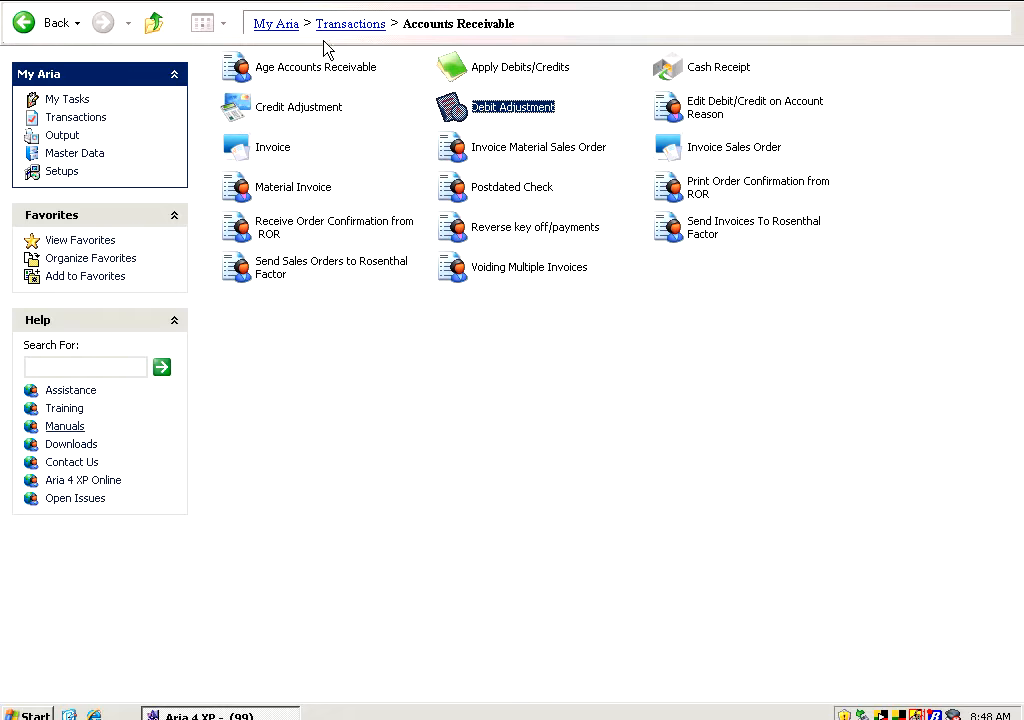
# Step: Open a Debit Adjustment batch dated 07/16/2007 with a tape count of 2 and a tape total of 500
pyautogui.doubleClick(534, 107)
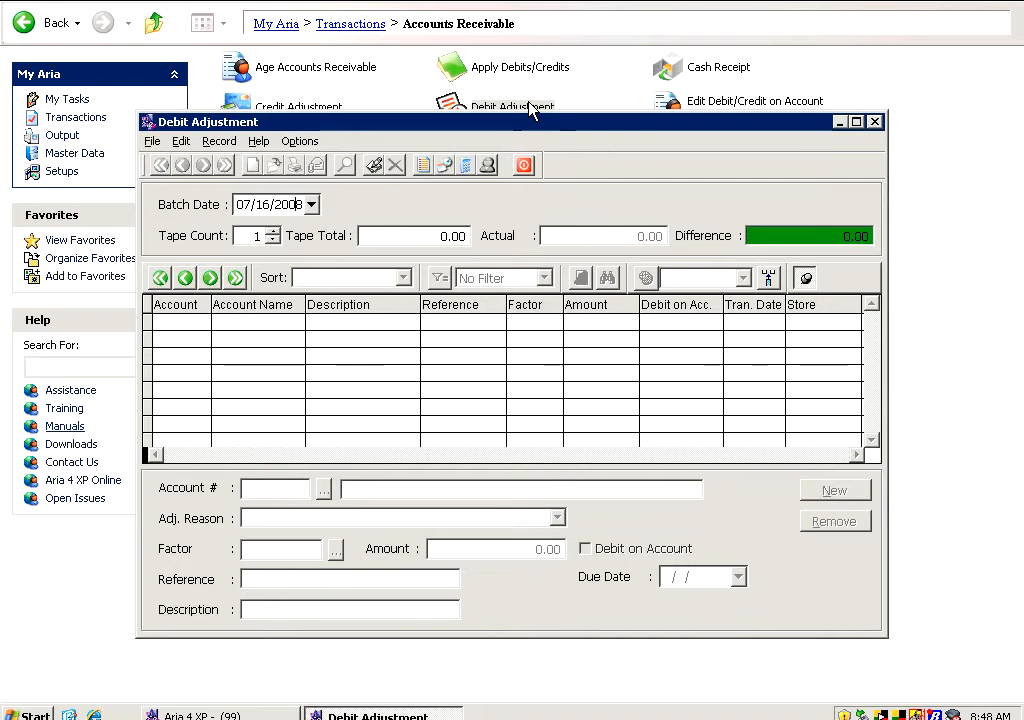
pyautogui.write('7')
pyautogui.press('Return')
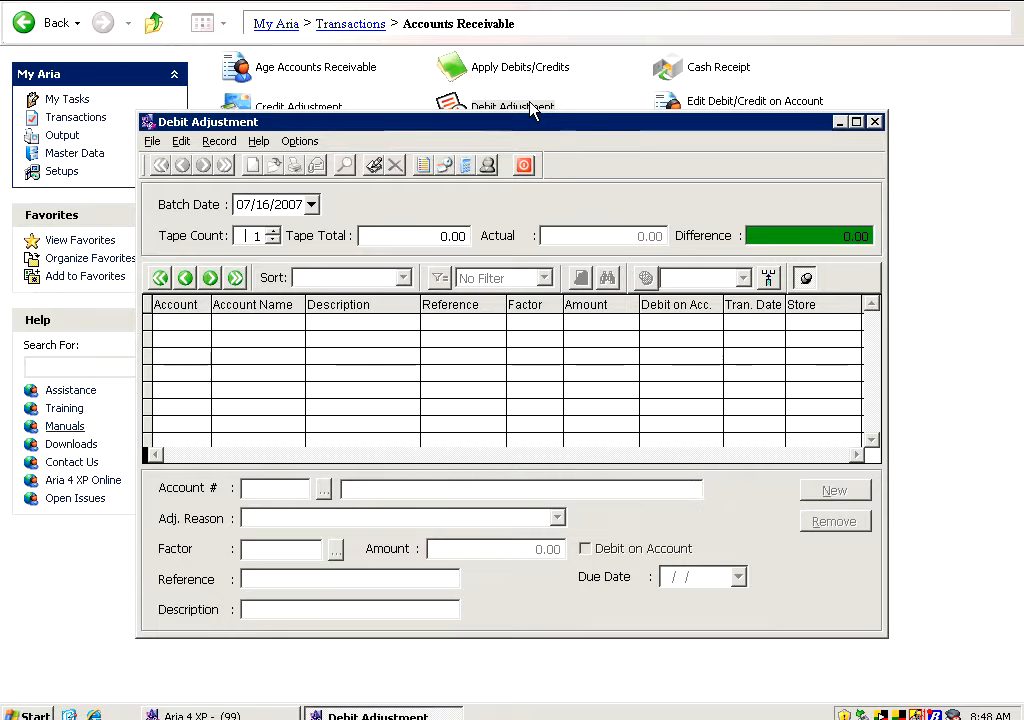
pyautogui.write('2')
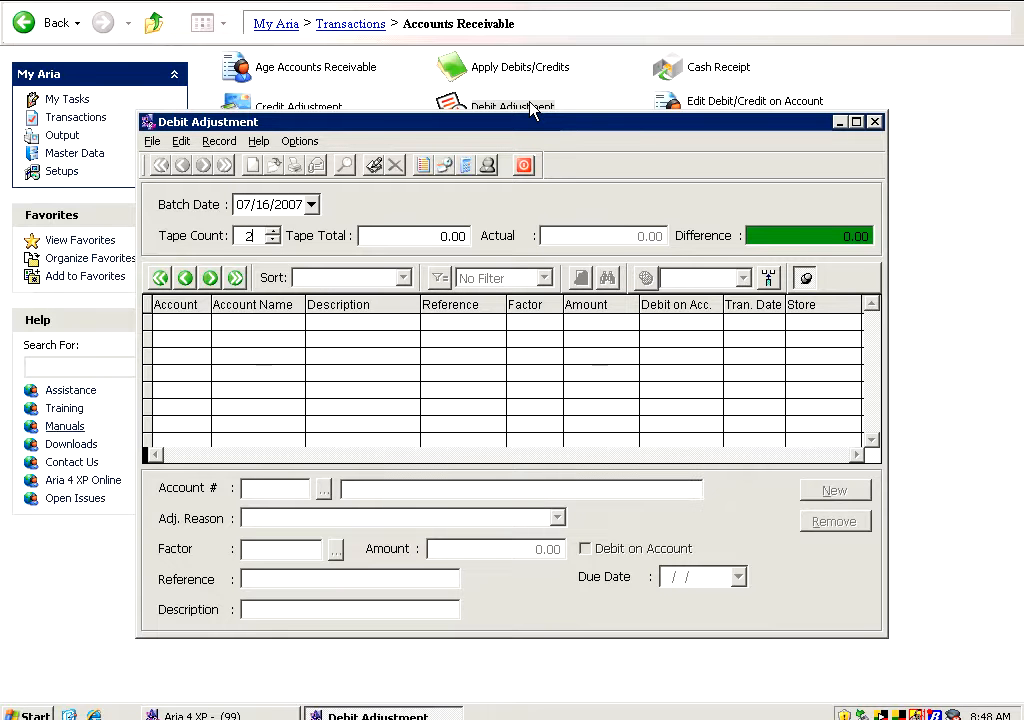
pyautogui.write('500')
pyautogui.press('Tab')
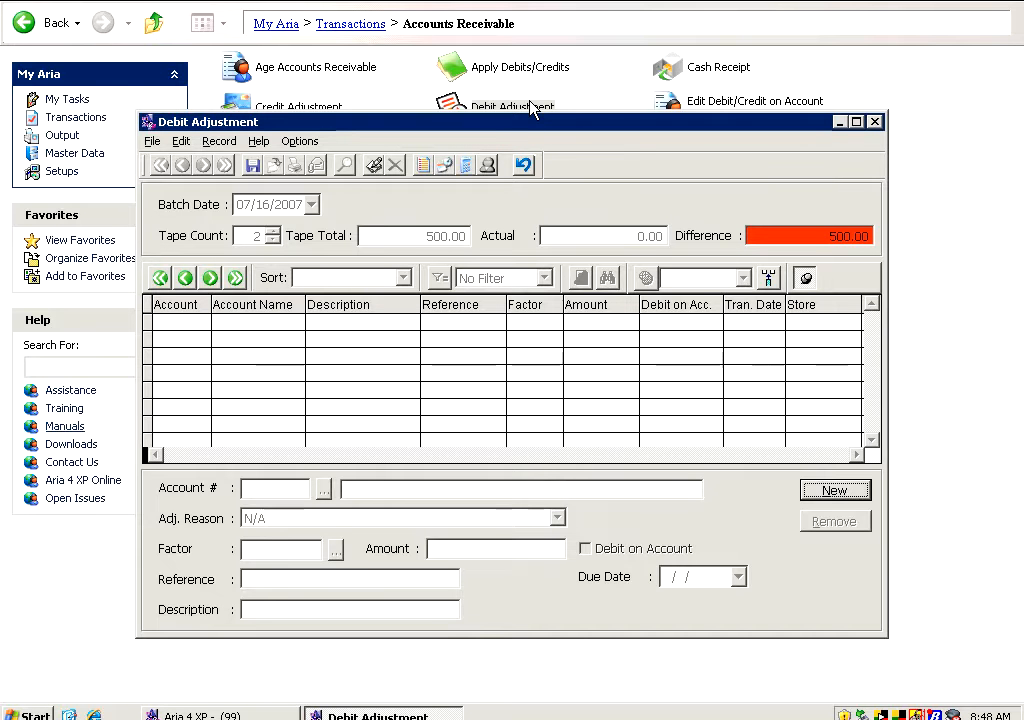
# Step: Add a debit line for the customer's account number with the adjustment reason Bounced Check Fee
pyautogui.click(849, 491)
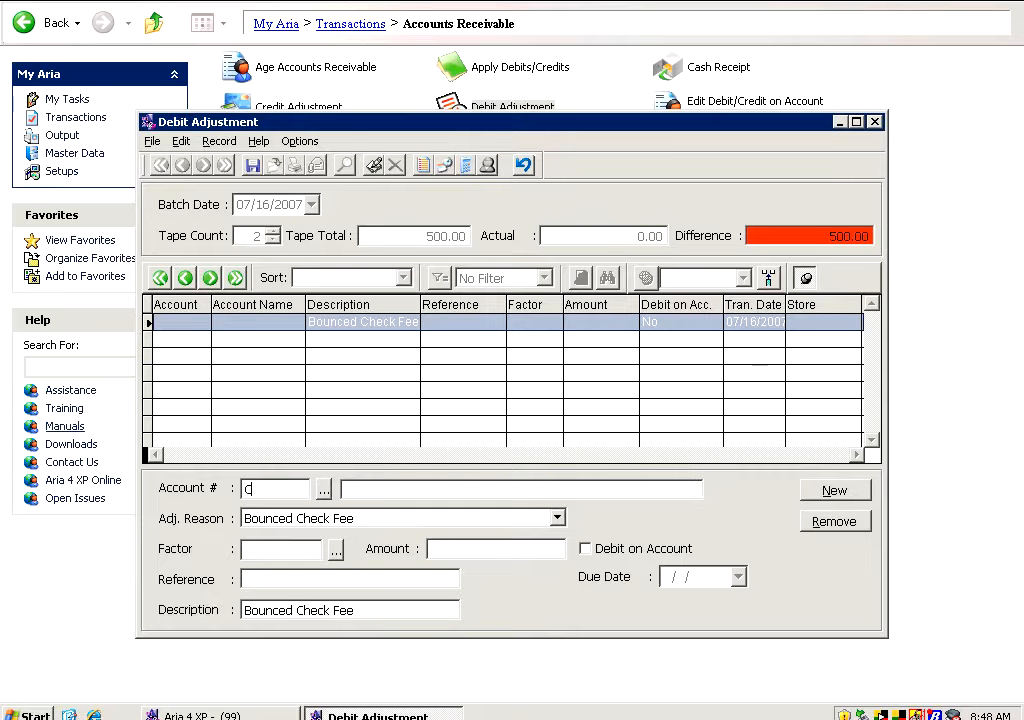
pyautogui.press('Tab')
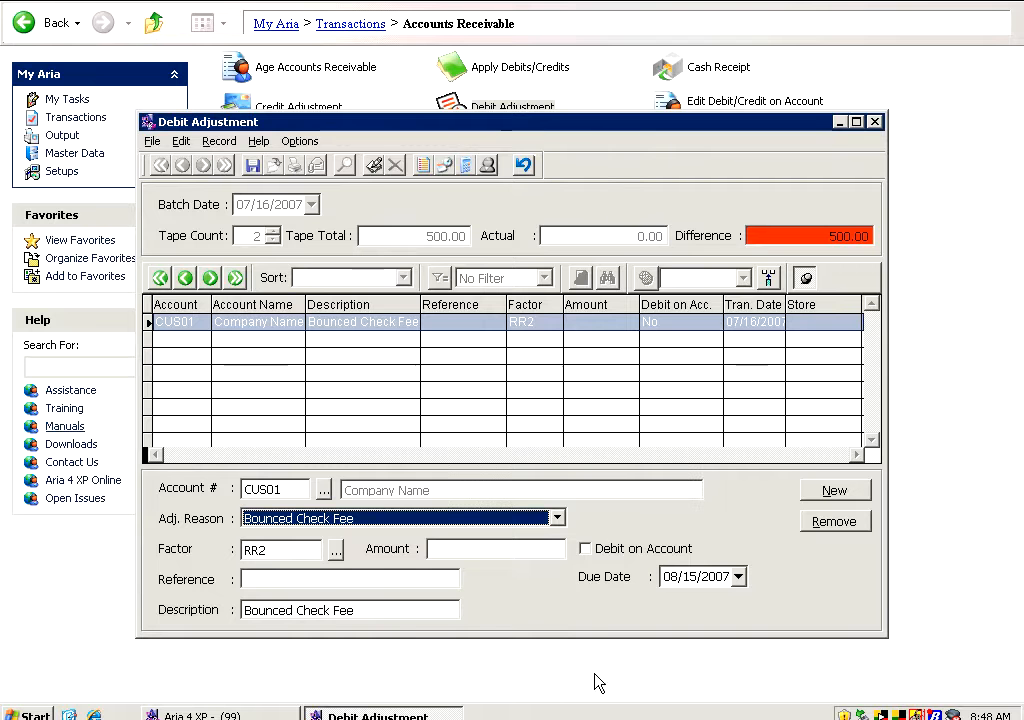
pyautogui.click(450, 518)
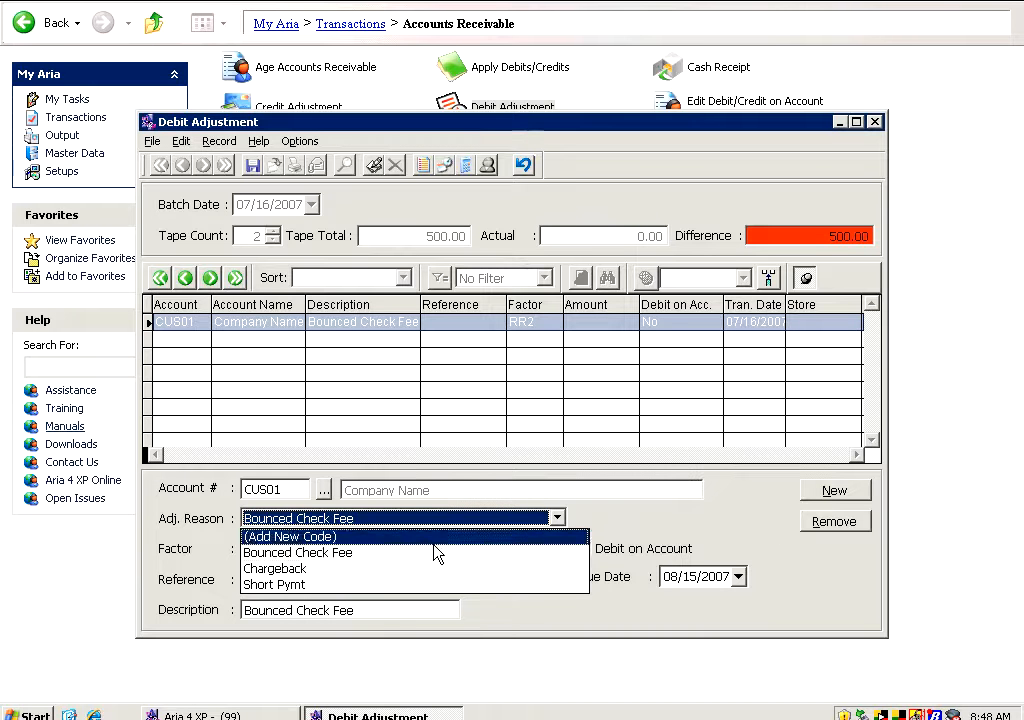
pyautogui.click(411, 557)
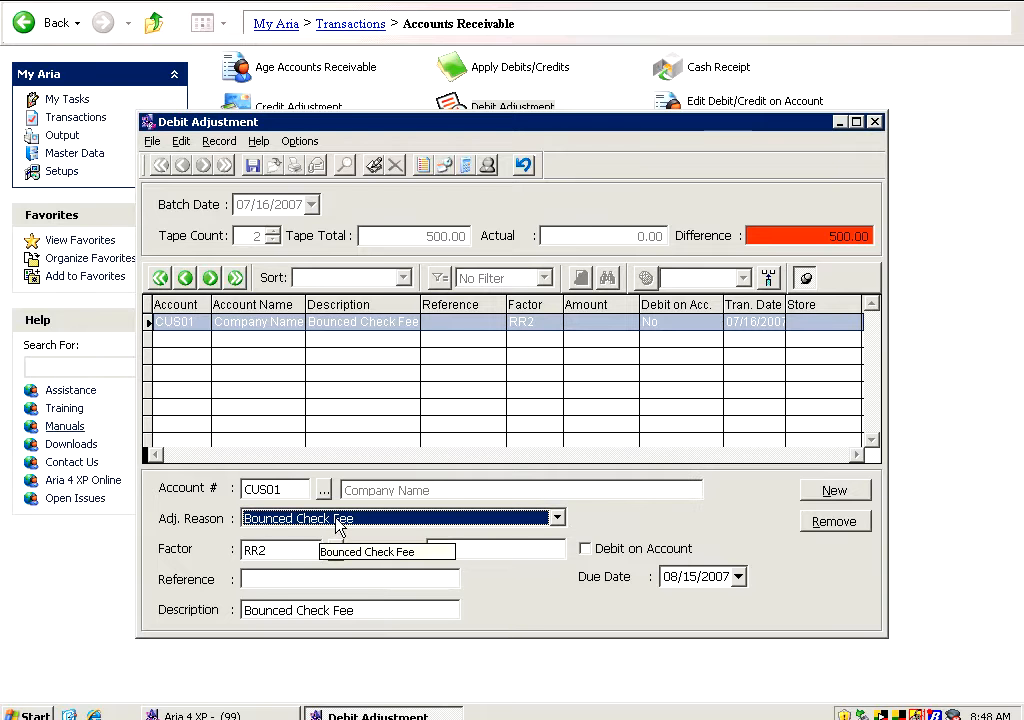
# Step: Clear the factor on the Bounced Check Fee line and set its amount to 250
pyautogui.click(246, 553)
pyautogui.doubleClick(246, 551)
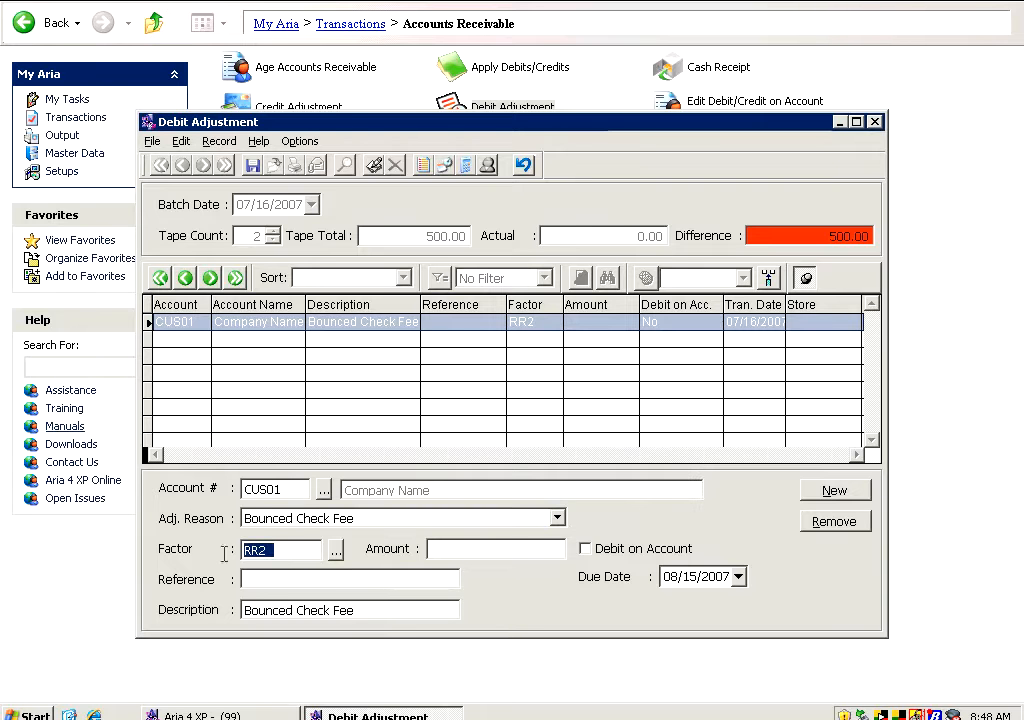
pyautogui.press('BackSpace')
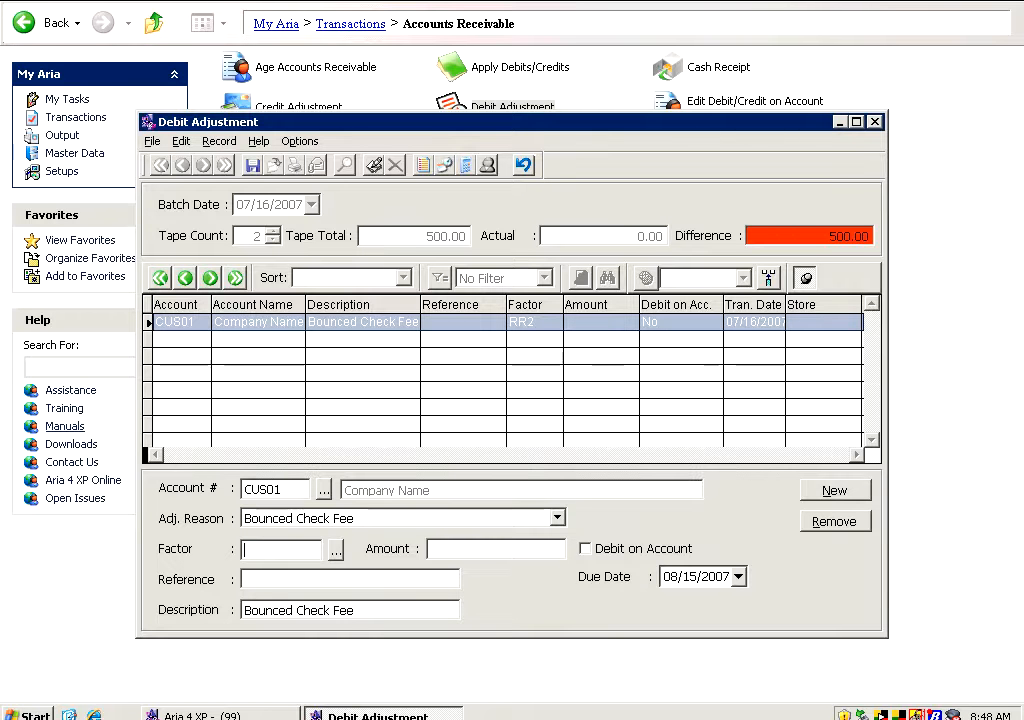
pyautogui.click(504, 549)
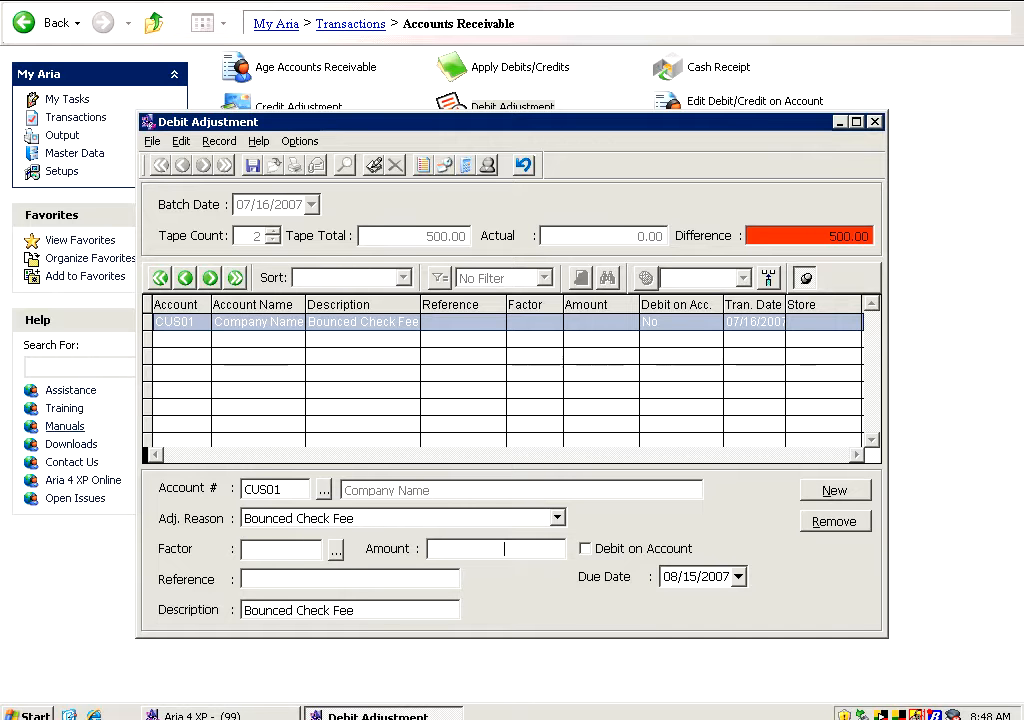
pyautogui.write('250')
pyautogui.press('Tab')
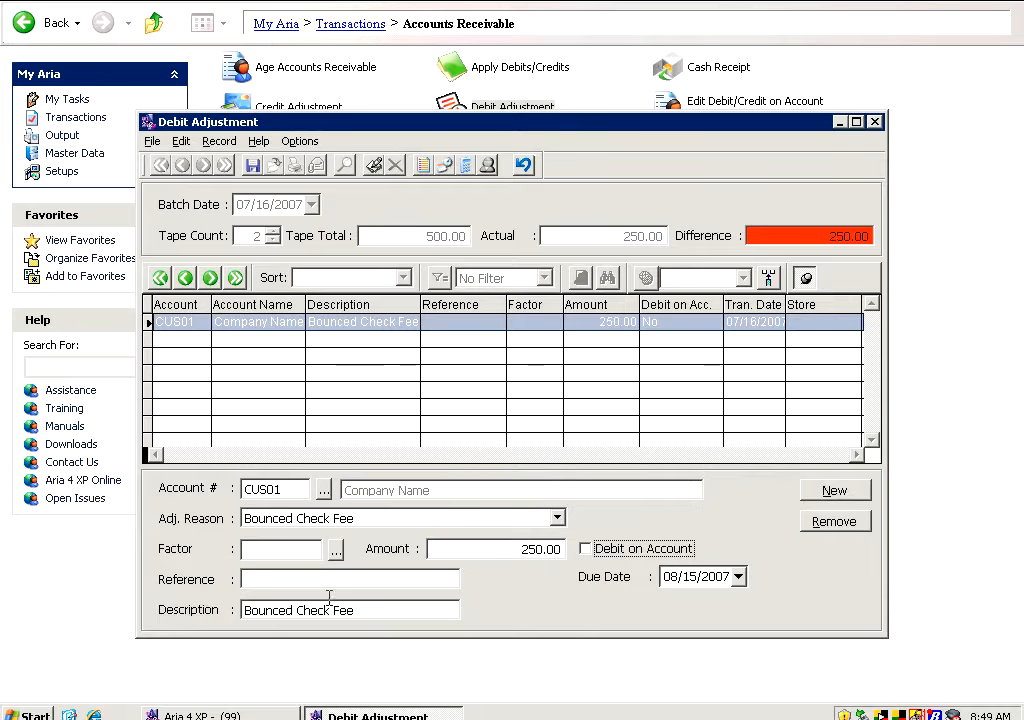
# Step: Enter "Bounced C#1234" as the reference of the Bounced Check Fee line
pyautogui.click(393, 584)
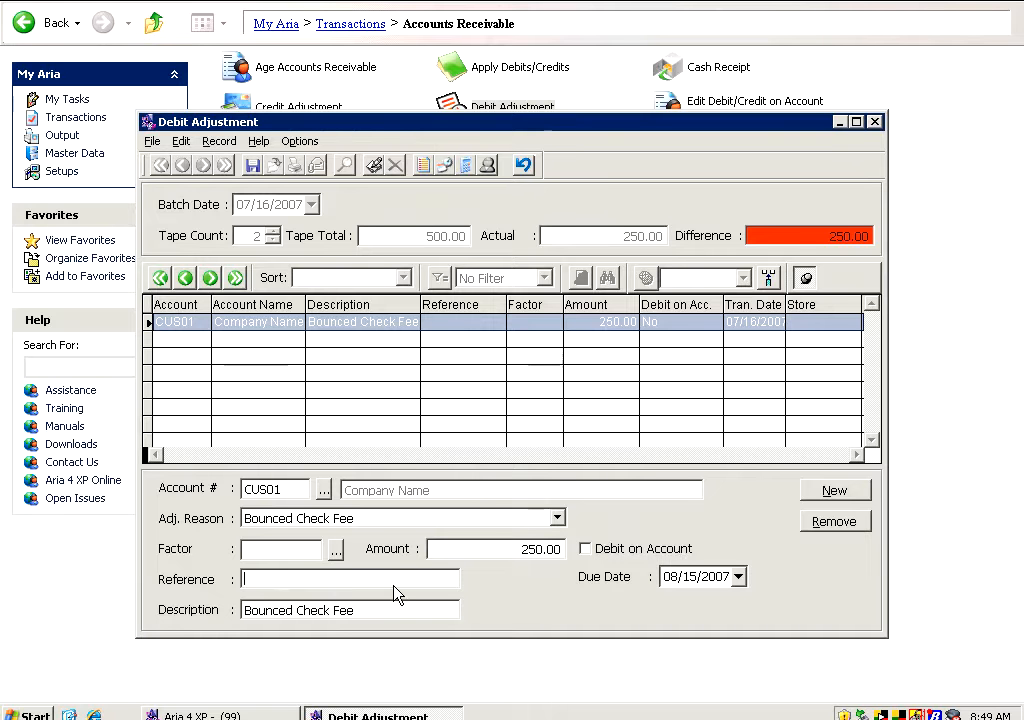
pyautogui.write('Bounced')
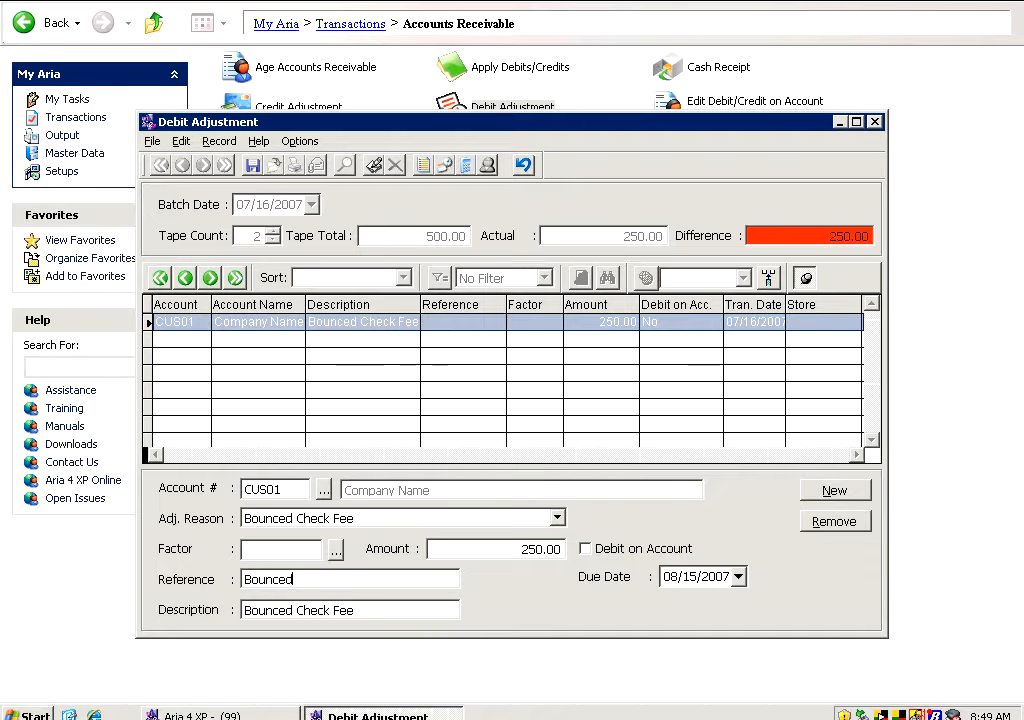
pyautogui.write(' C#1234')
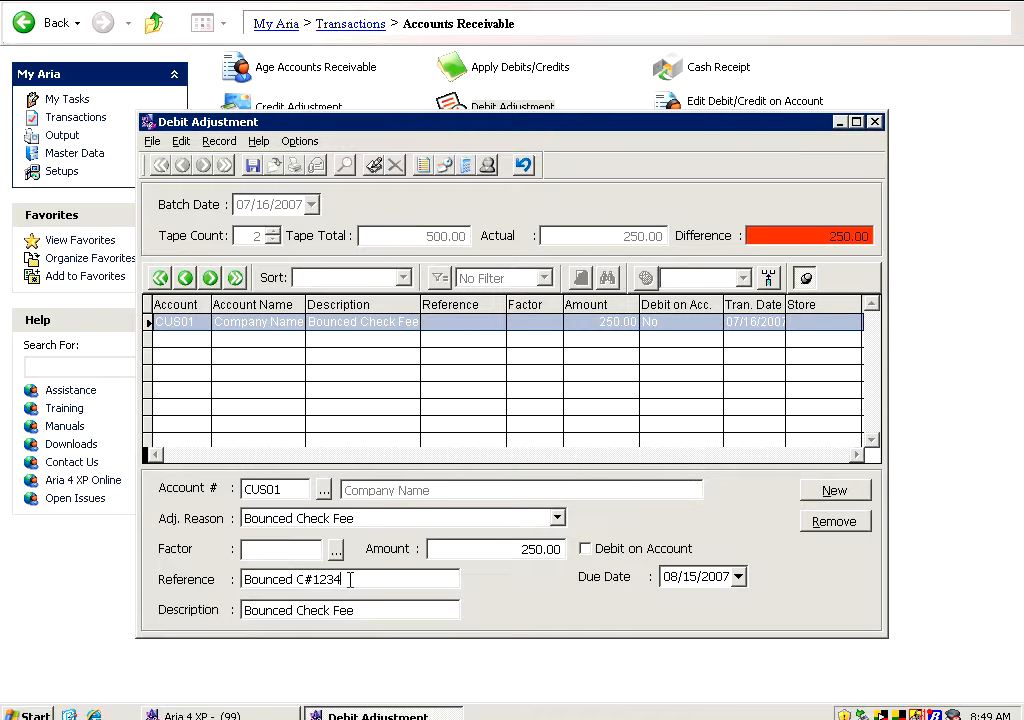
pyautogui.click(666, 576)
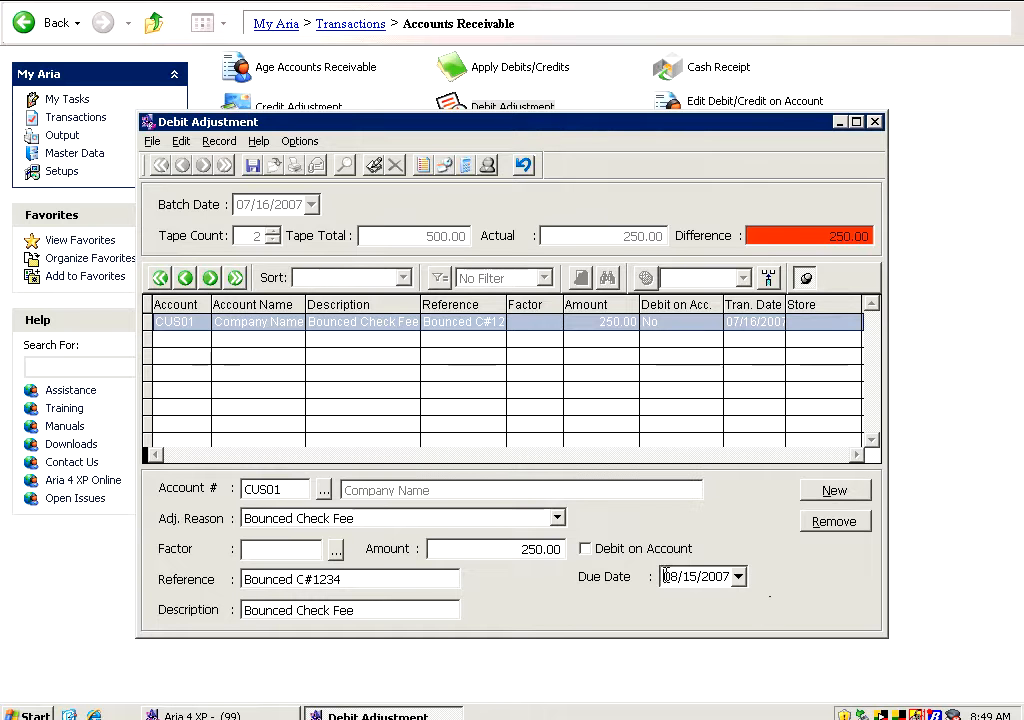
pyautogui.moveTo(666, 576); pyautogui.dragTo(730, 577)
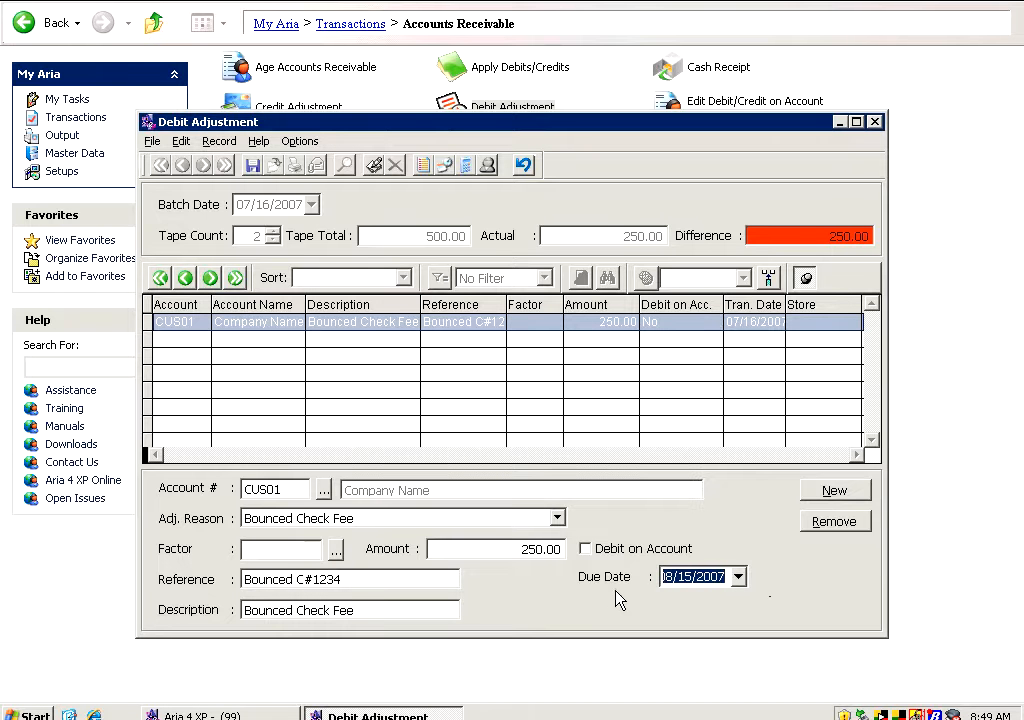
pyautogui.click(657, 578)
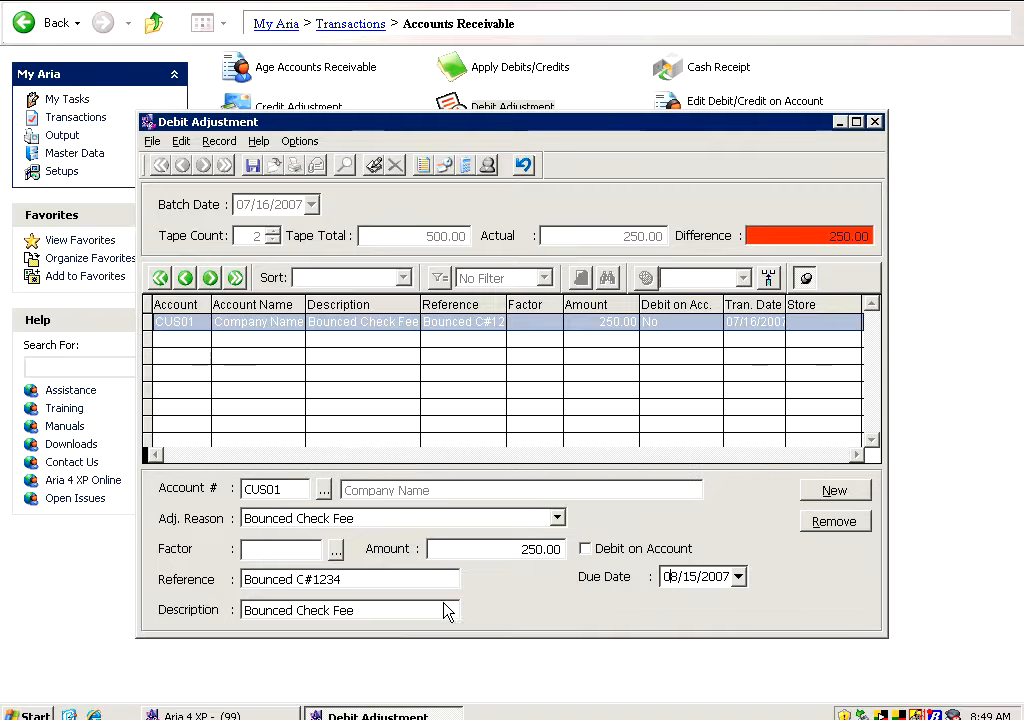
# Step: Add a second debit line for the same customer account with the adjustment reason Chargeback
pyautogui.click(834, 490)
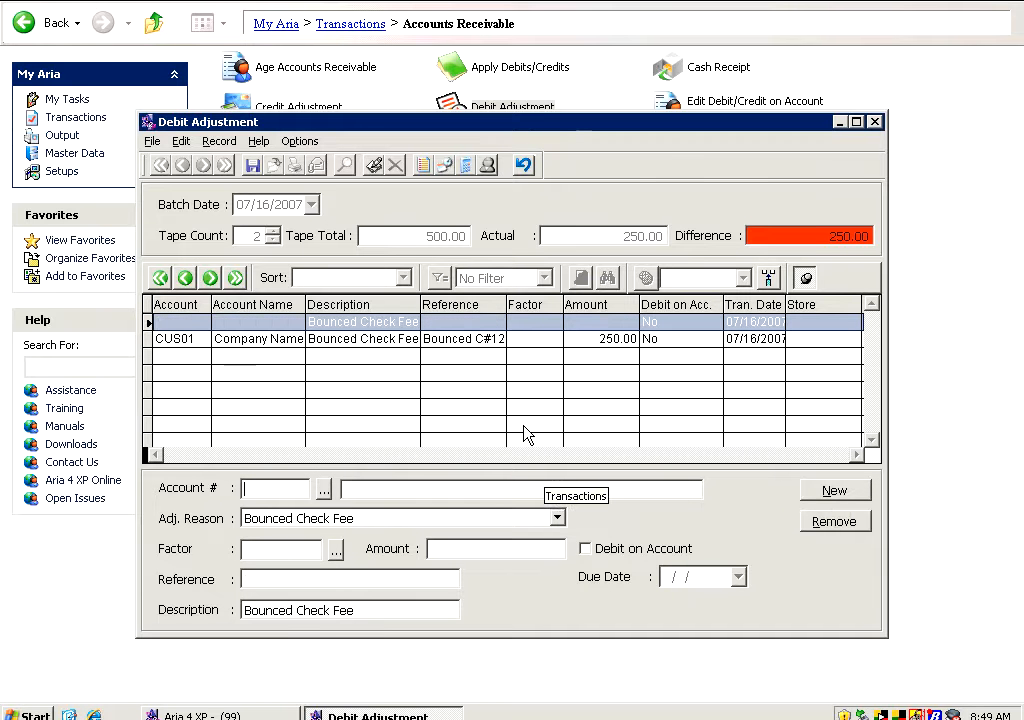
pyautogui.write('CUS')
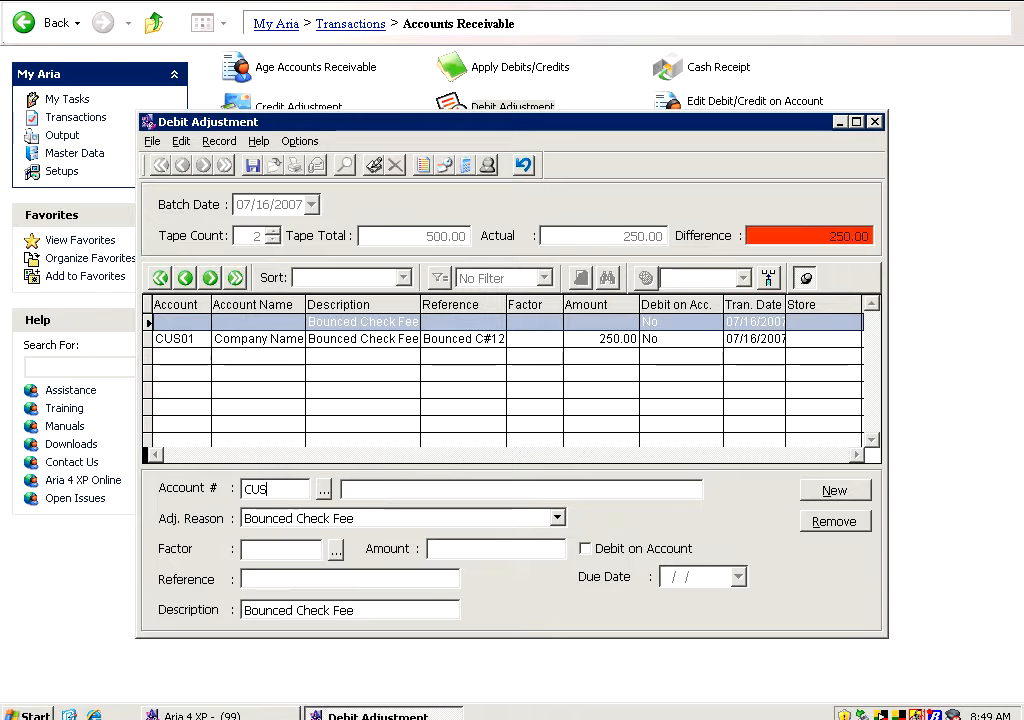
pyautogui.write('01')
pyautogui.press('Tab')
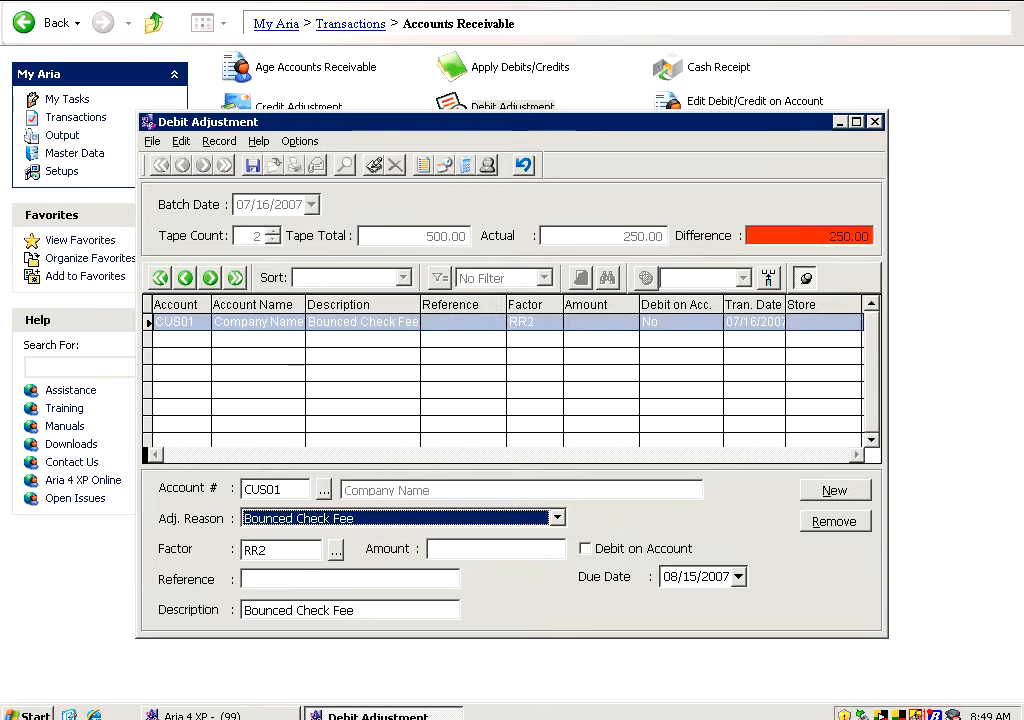
pyautogui.click(758, 322)
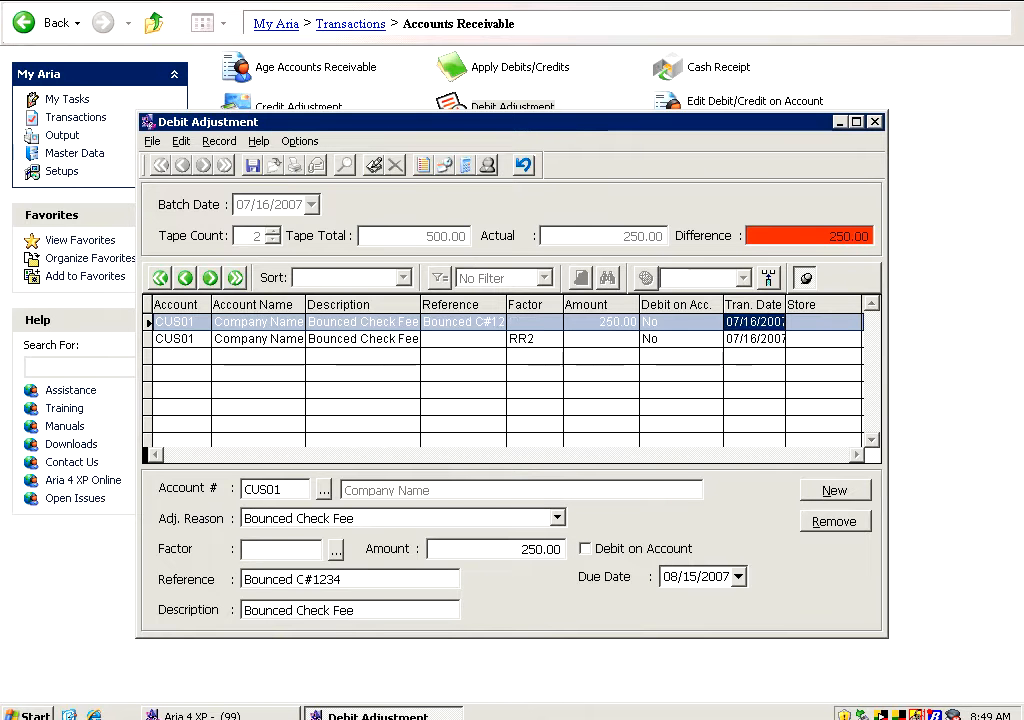
pyautogui.click(755, 339)
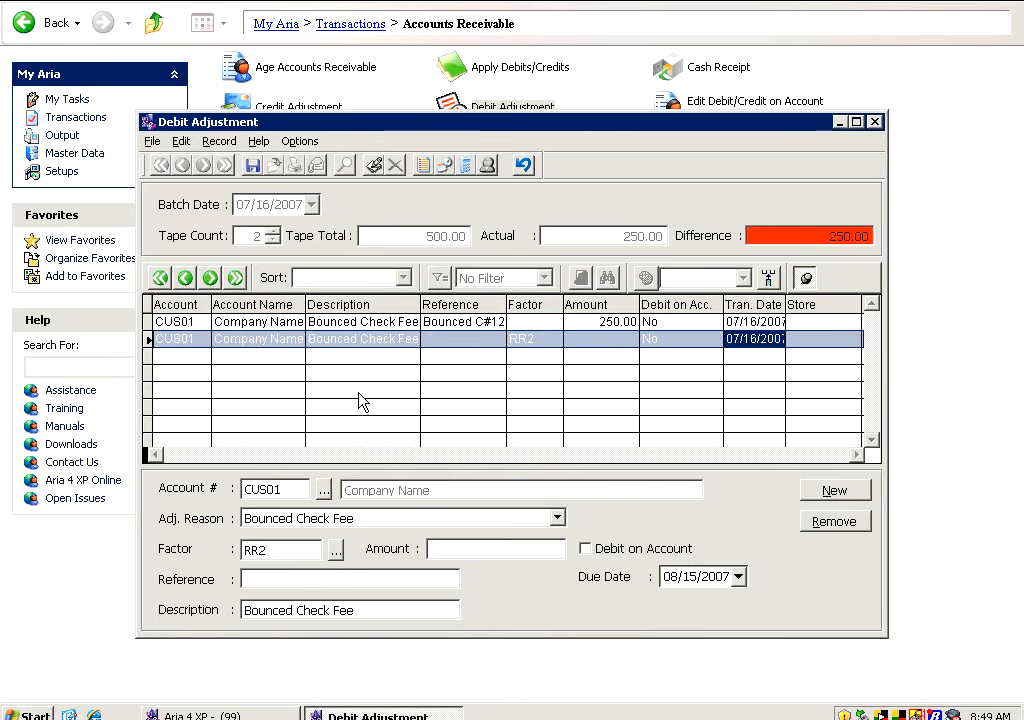
pyautogui.click(393, 519)
pyautogui.click(335, 569)
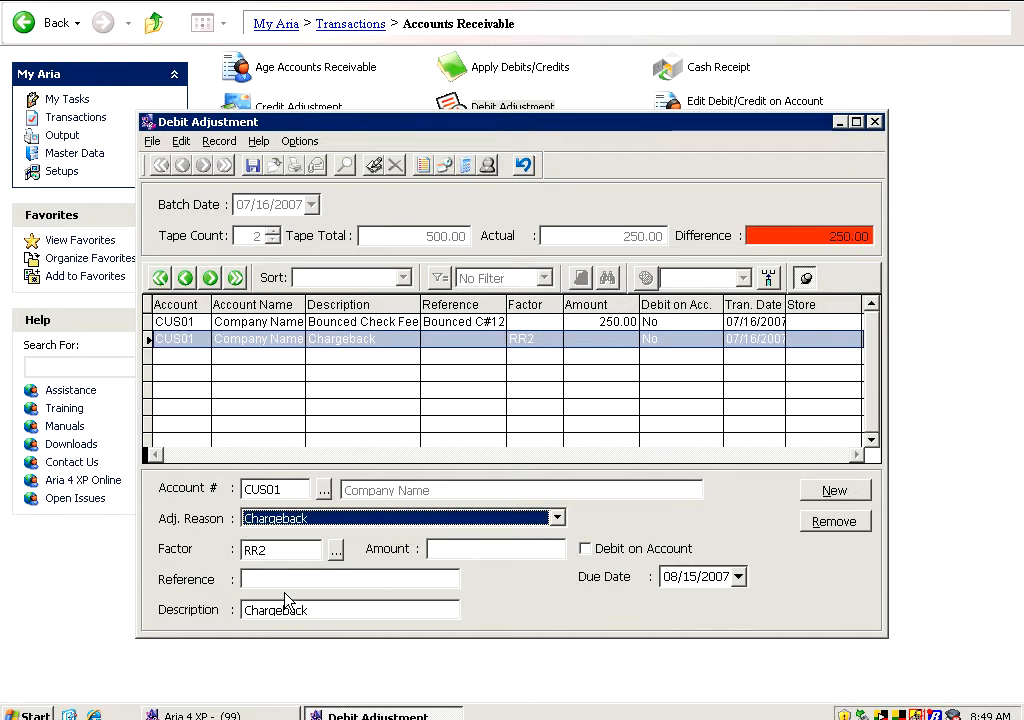
# Step: Set the Chargeback line's amount to 250 and mark it as a debit on account
pyautogui.click(478, 545)
pyautogui.write('250')
pyautogui.press('Tab')
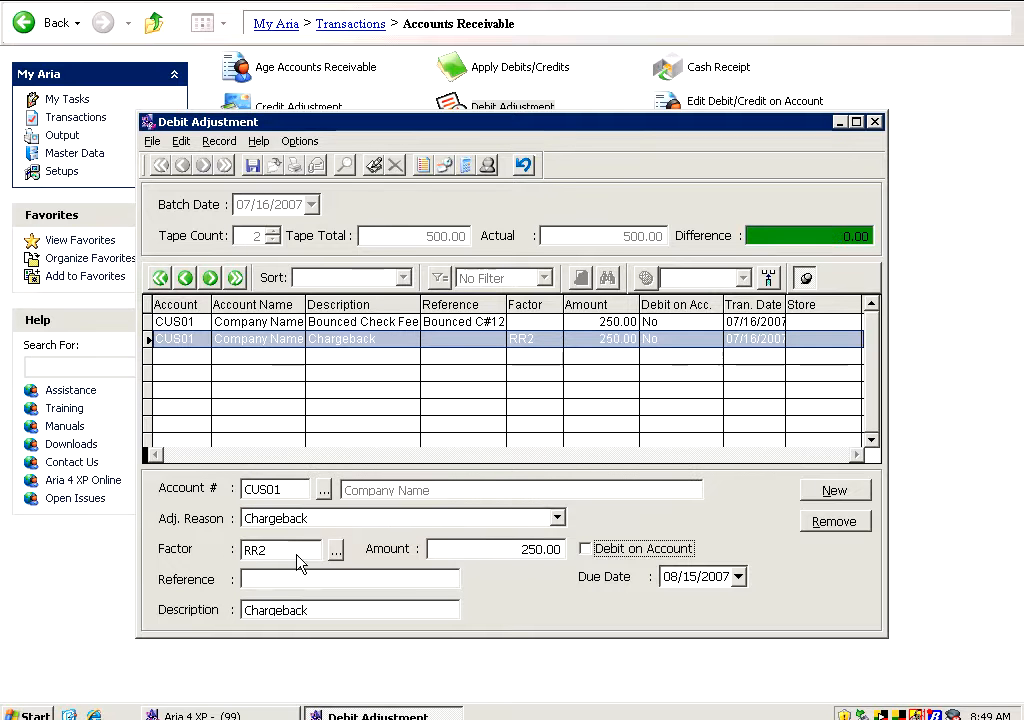
pyautogui.click(600, 550)
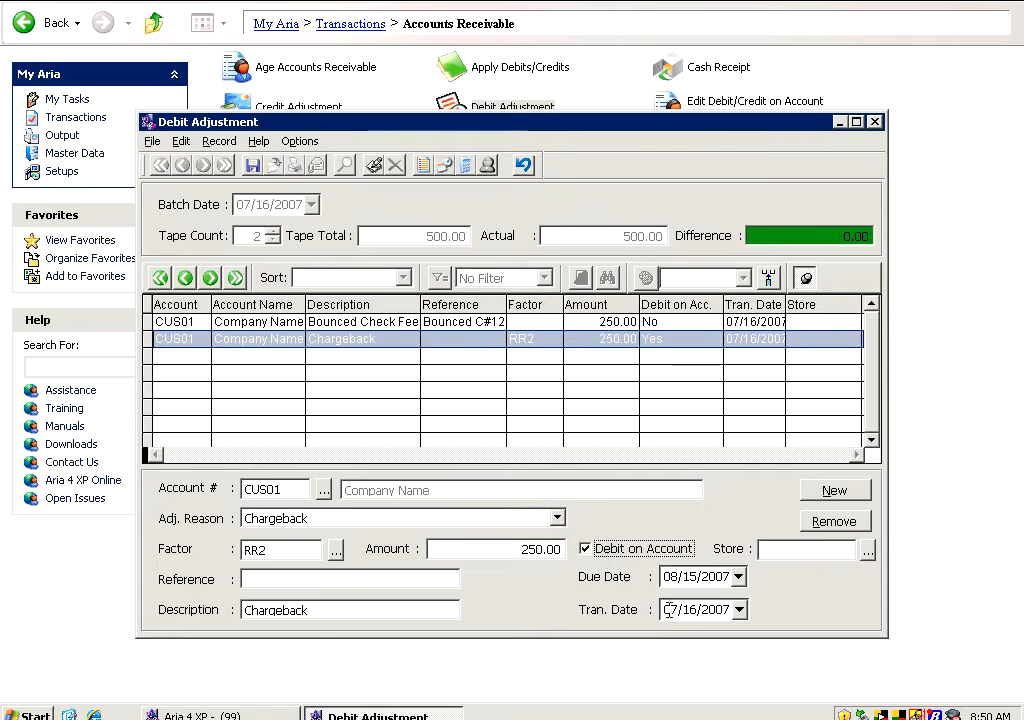
pyautogui.moveTo(667, 609); pyautogui.dragTo(727, 609)
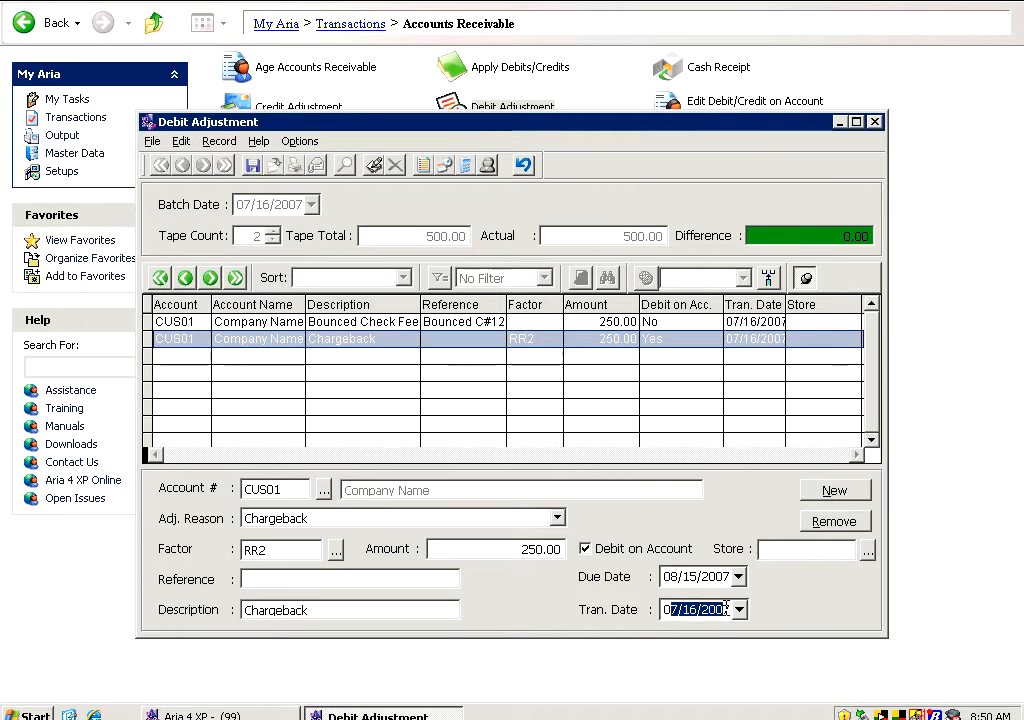
pyautogui.click(664, 612)
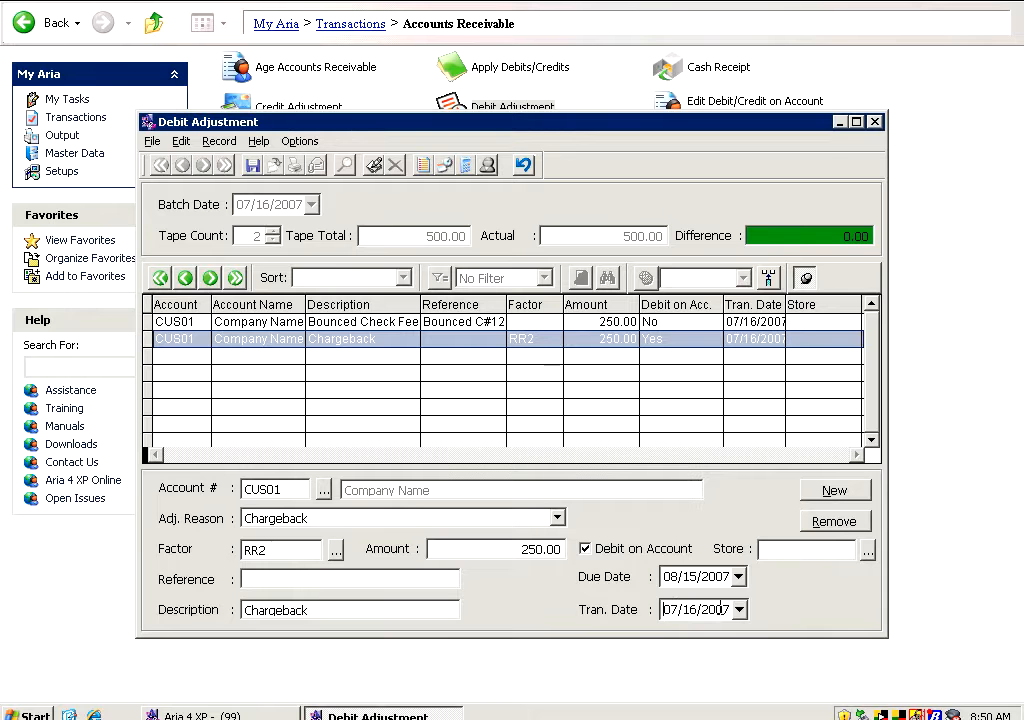
pyautogui.doubleClick(727, 609)
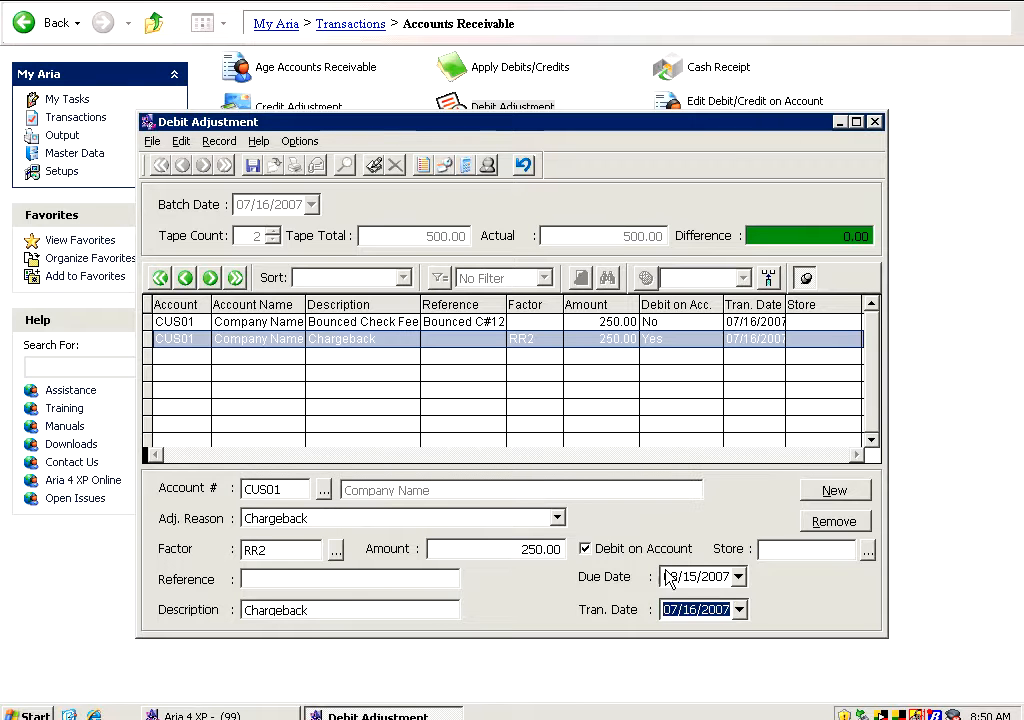
pyautogui.moveTo(663, 577); pyautogui.dragTo(728, 577)
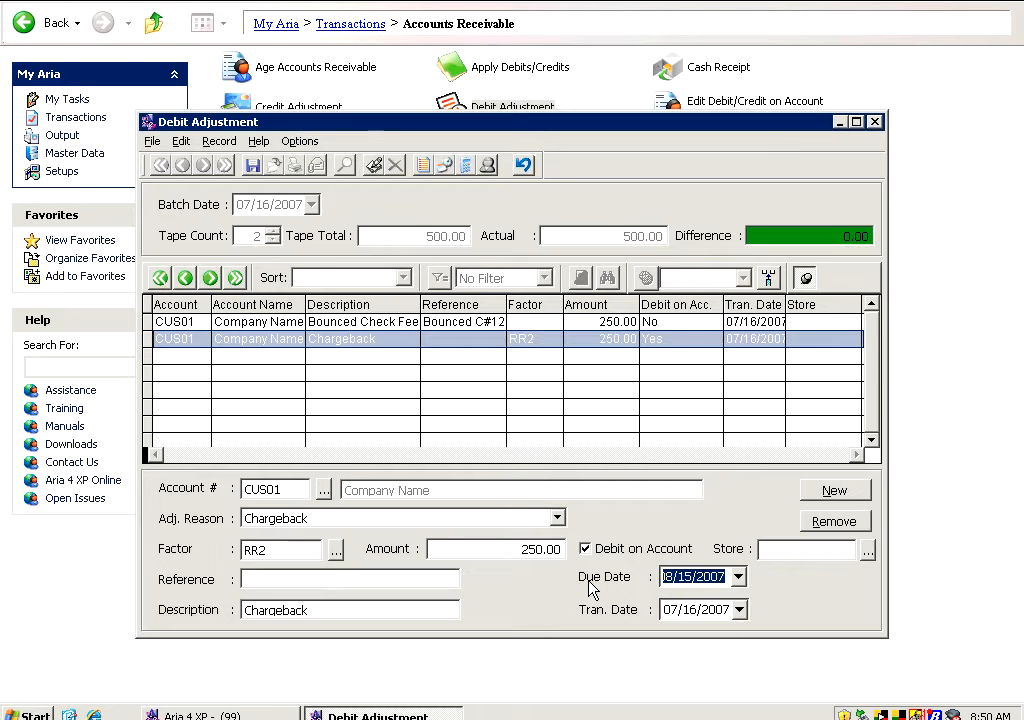
pyautogui.click(785, 550)
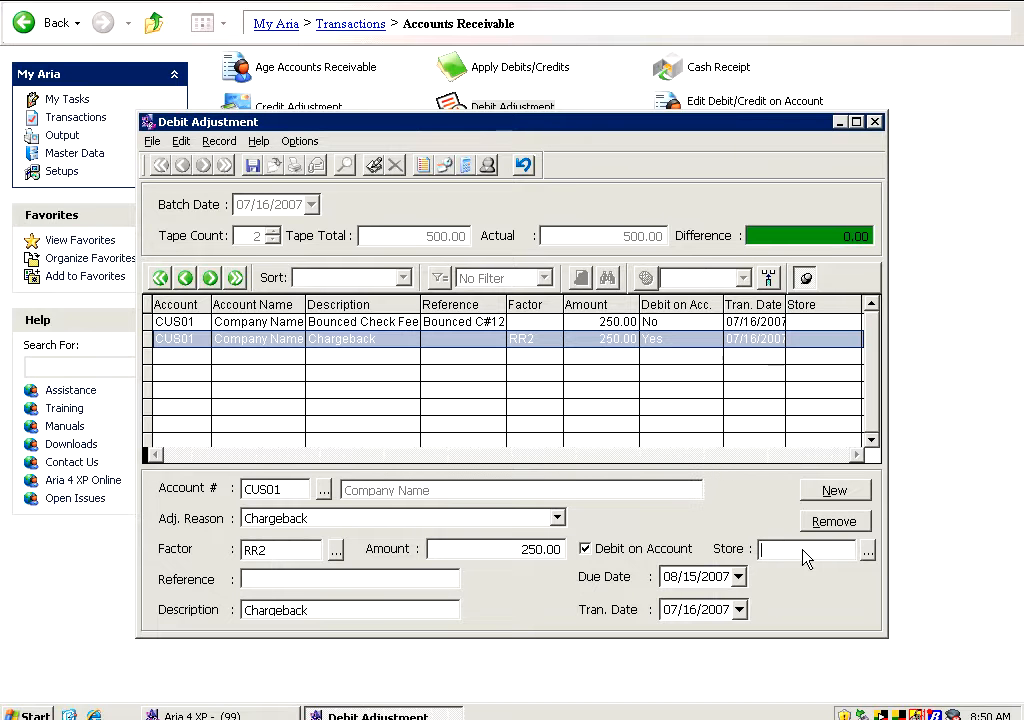
# Step: Enter "Refernce" as the reference of the Chargeback line
pyautogui.click(322, 579)
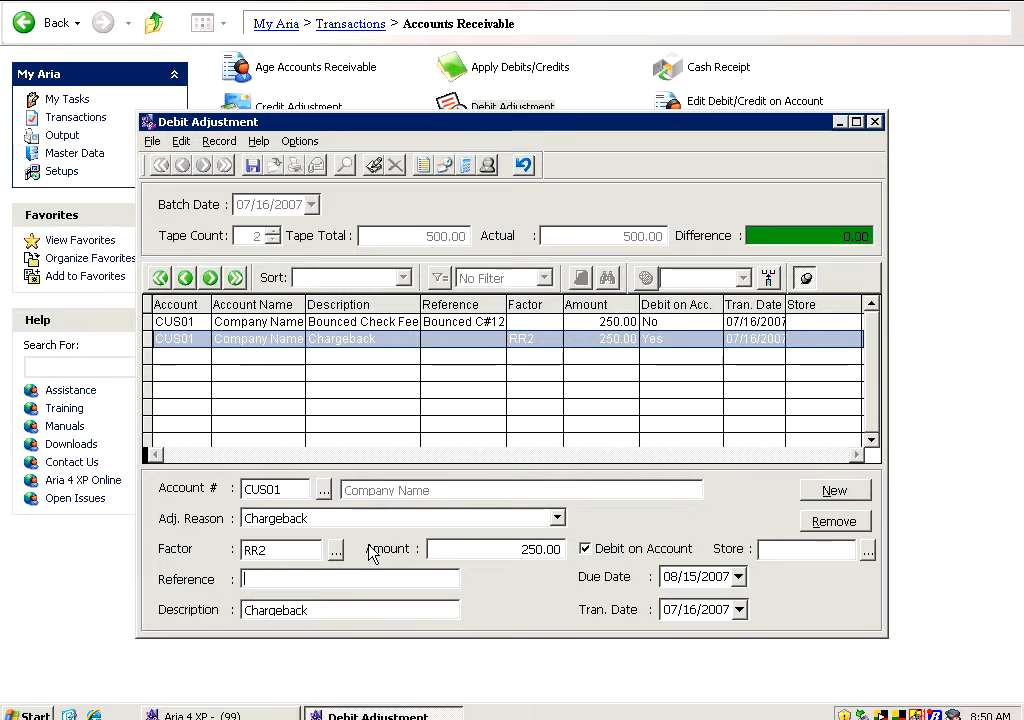
pyautogui.write('Refernce')
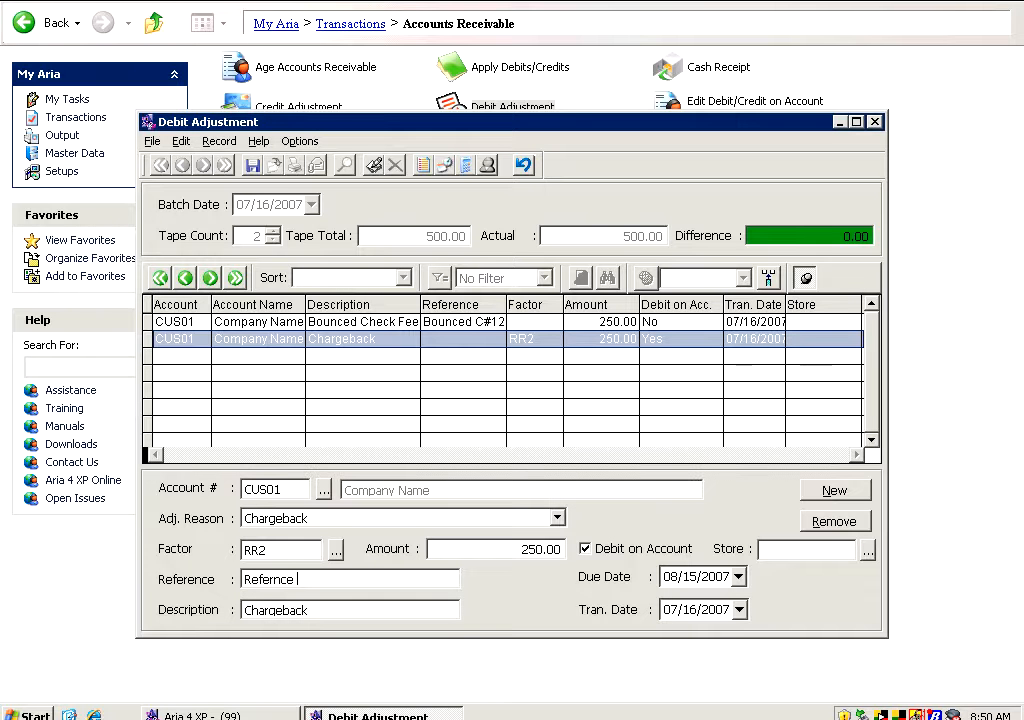
pyautogui.press('Tab')
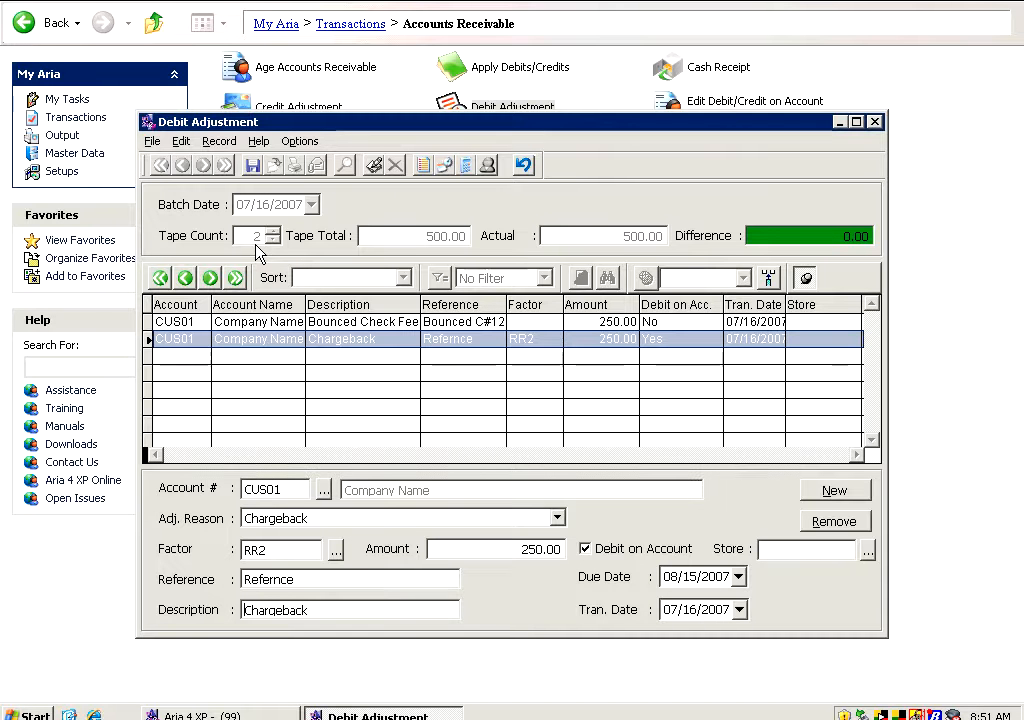
# Step: Change the Chargeback line's amount to 251
pyautogui.click(541, 549)
pyautogui.press('BackSpace')
pyautogui.write('1')
pyautogui.press('Tab')
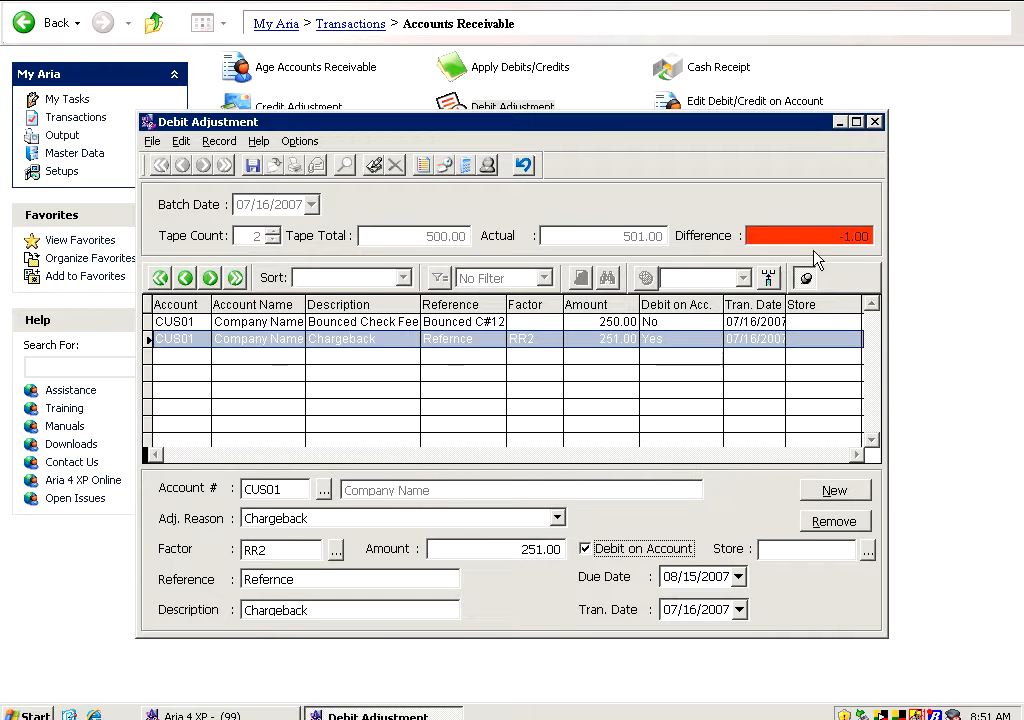
# Step: Save the debit adjustment batch, continuing despite the tape total mismatch, and exit Debit Adjustment
pyautogui.click(255, 167)
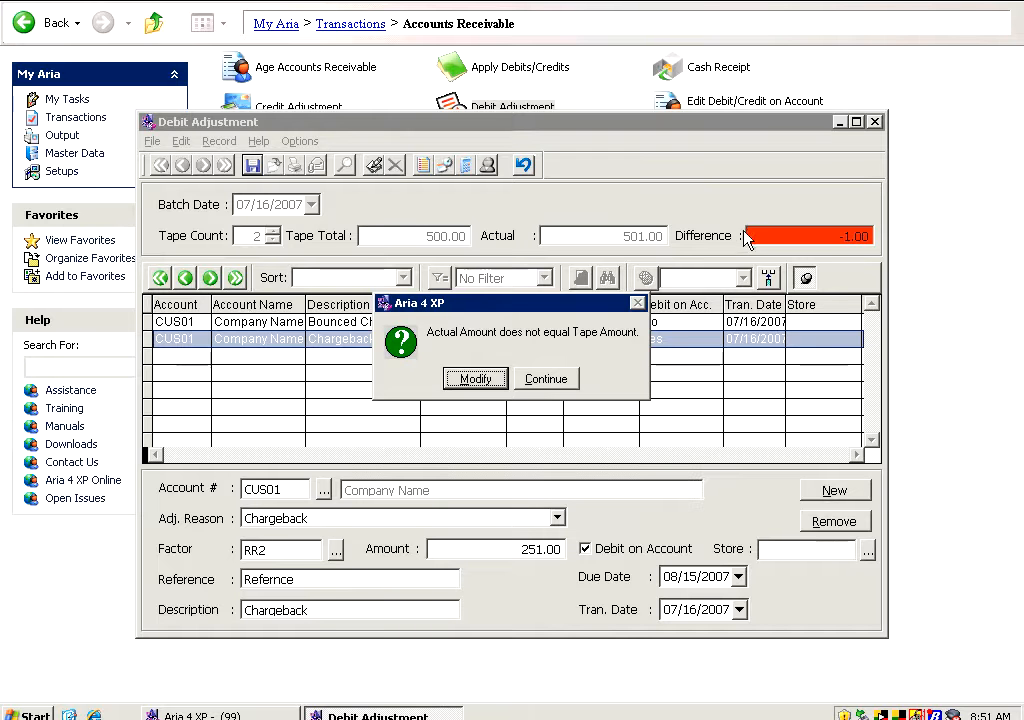
pyautogui.click(547, 380)
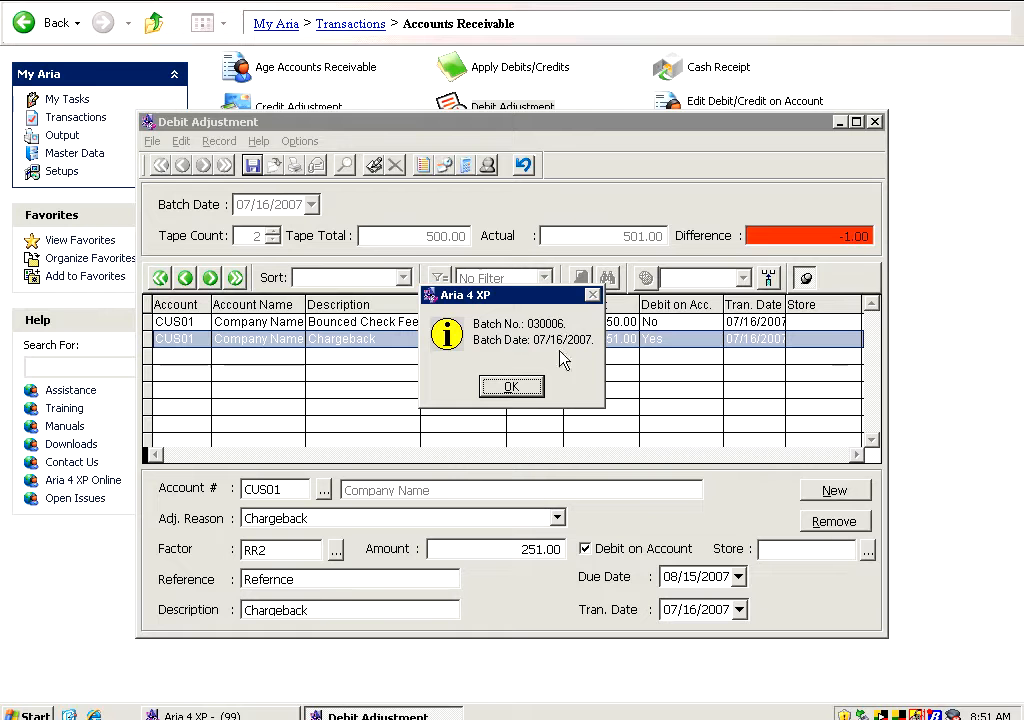
pyautogui.click(520, 390)
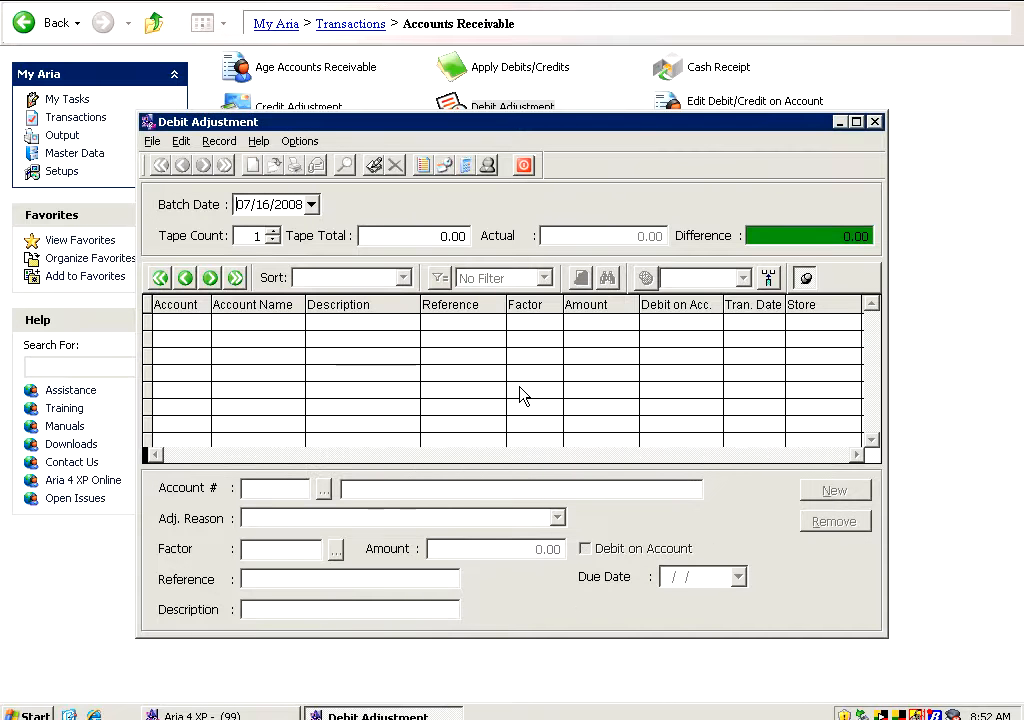
pyautogui.click(524, 166)
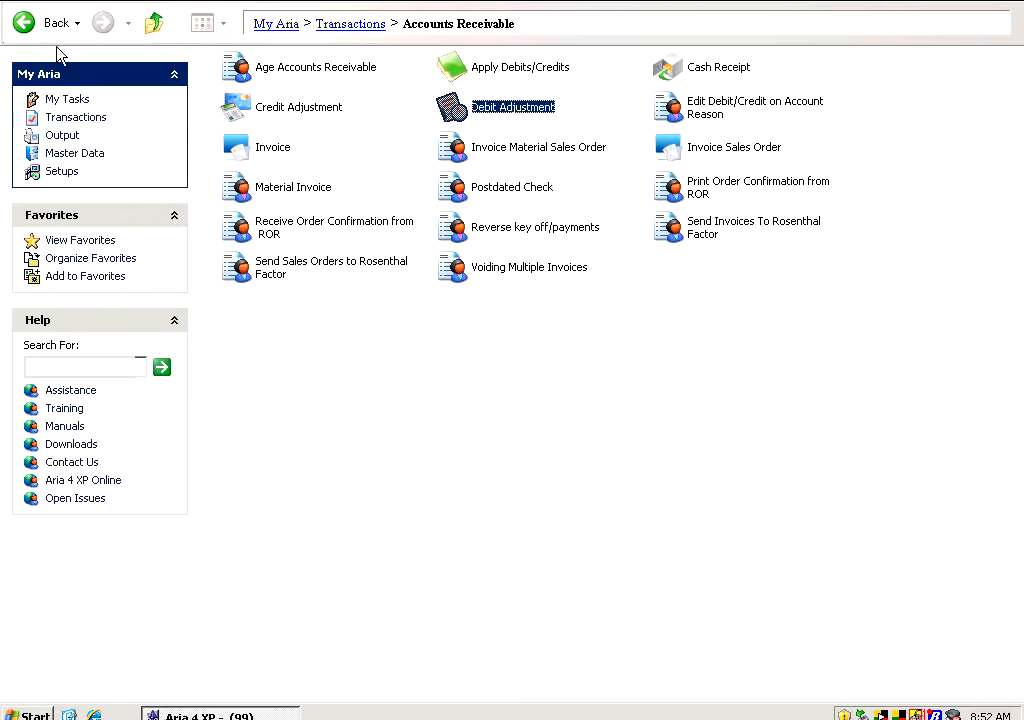
# Step: Open the Customer master data and load the record of the customer account used in the debit batch
pyautogui.click(87, 155)
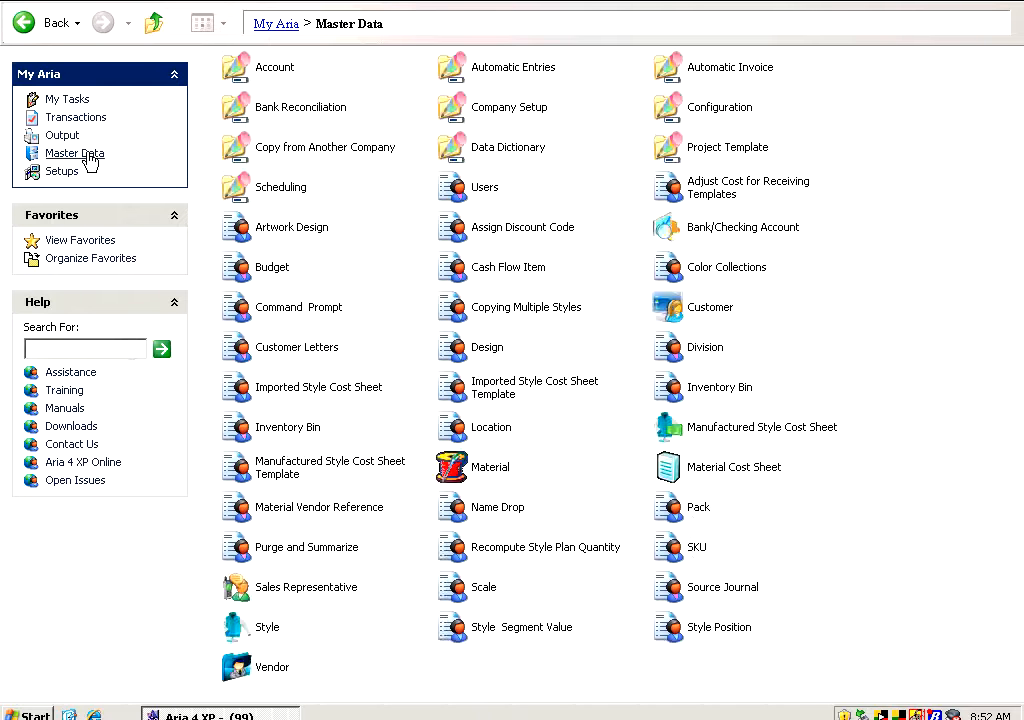
pyautogui.doubleClick(676, 307)
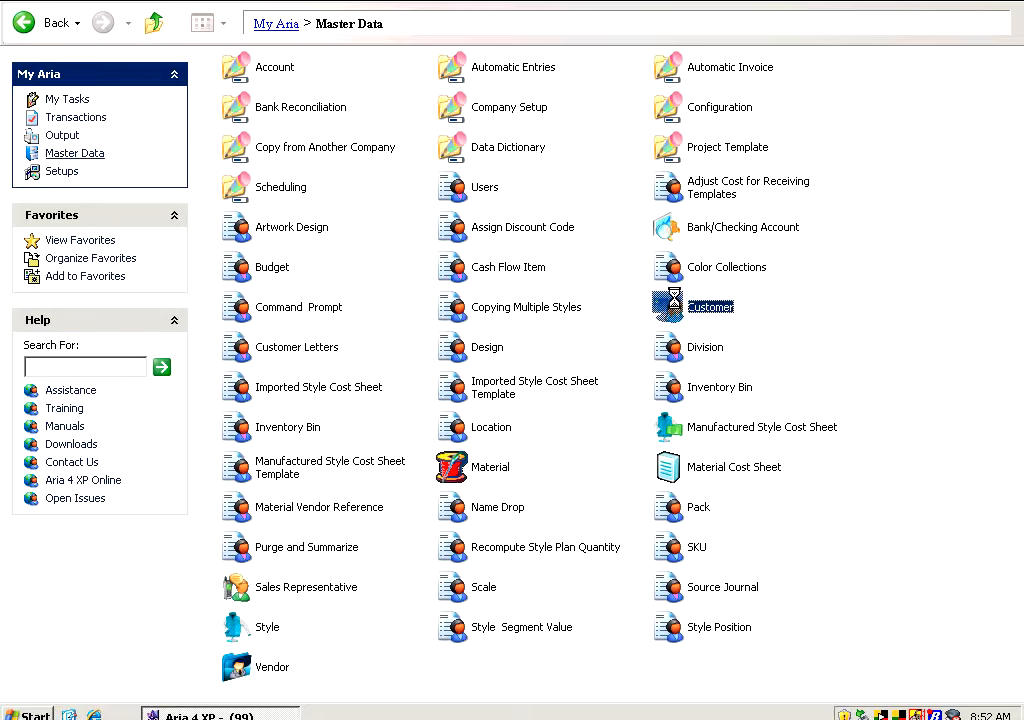
pyautogui.write('CUS01')
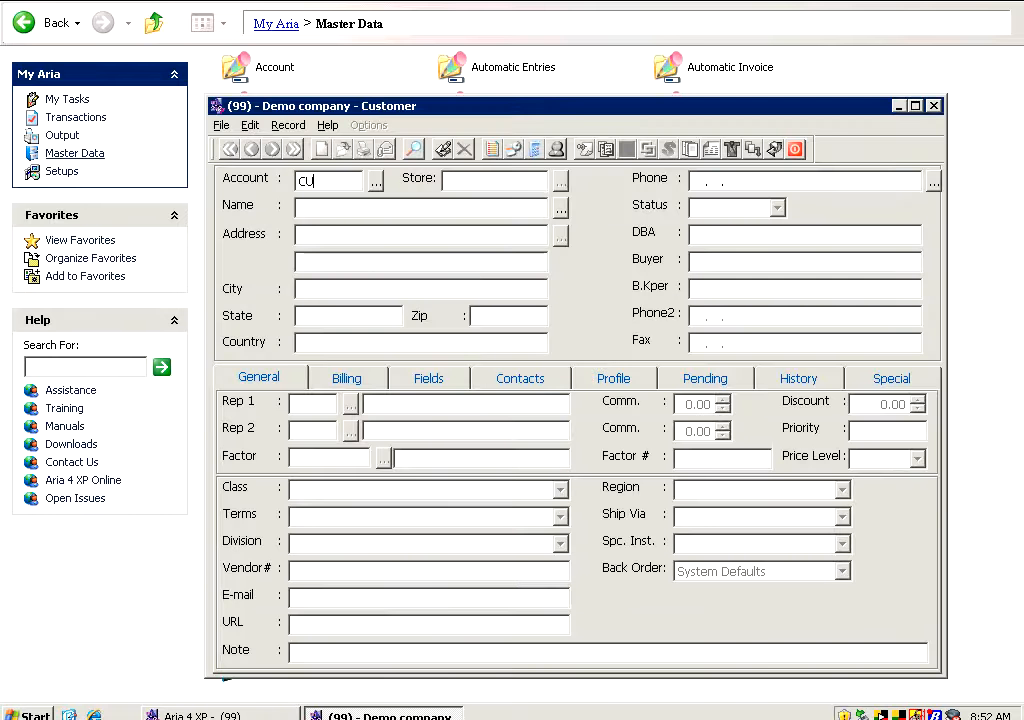
pyautogui.press('Tab')
# Step: Review the Bounced Check Fee and Chargeback amounts among the customer's financial debits, and close the financial view
pyautogui.click(668, 152)
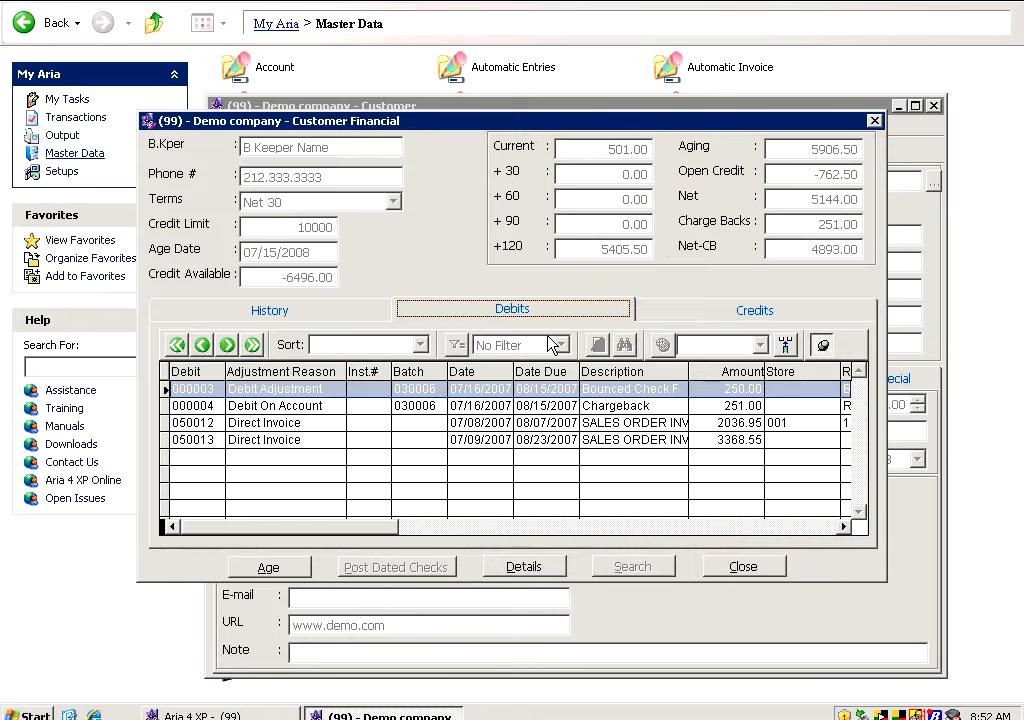
pyautogui.click(652, 389)
pyautogui.click(719, 389)
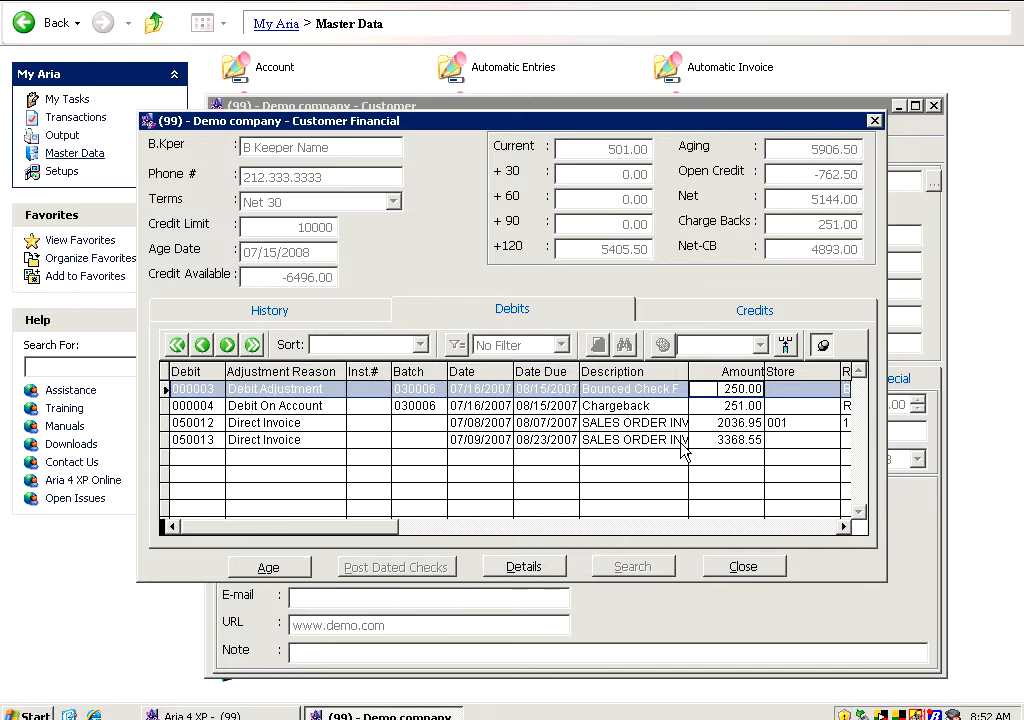
pyautogui.click(709, 406)
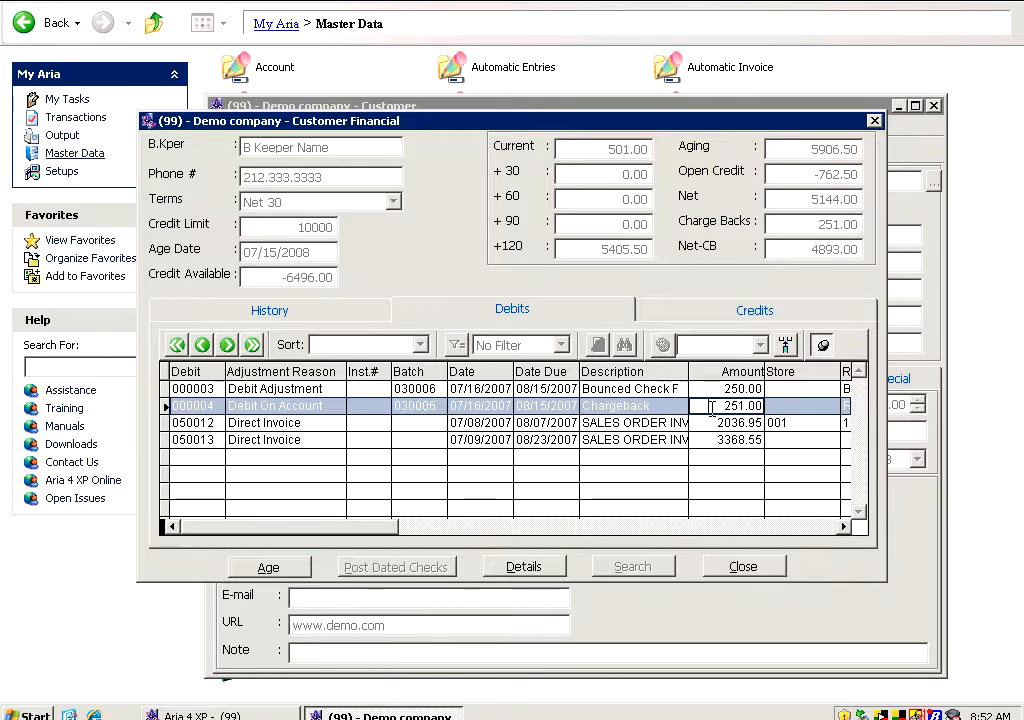
pyautogui.click(752, 568)
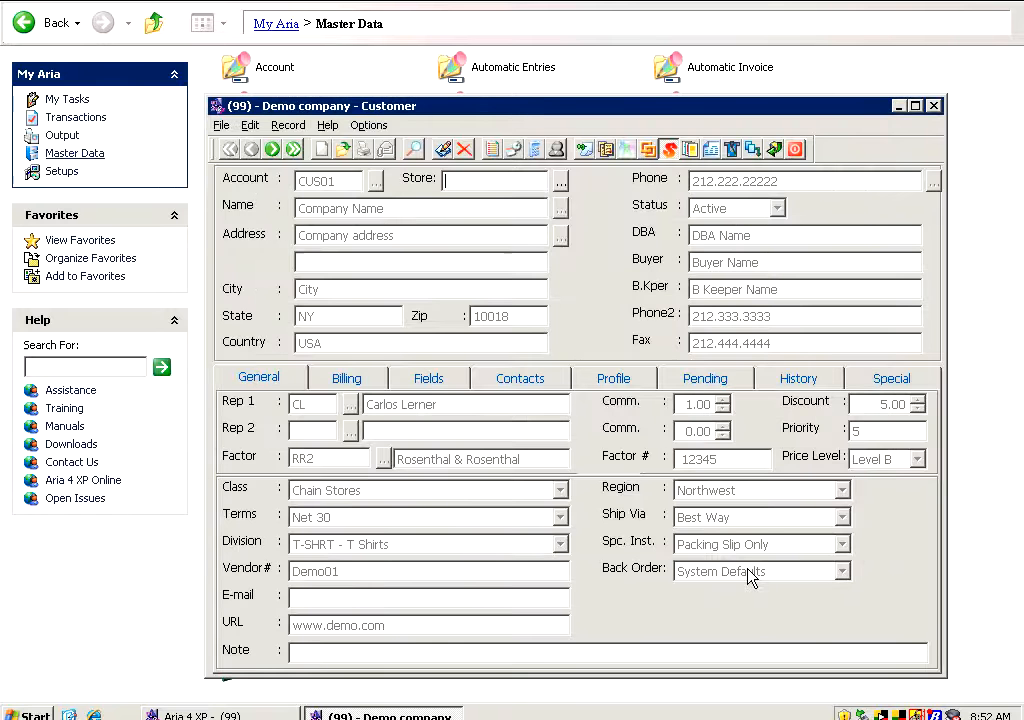